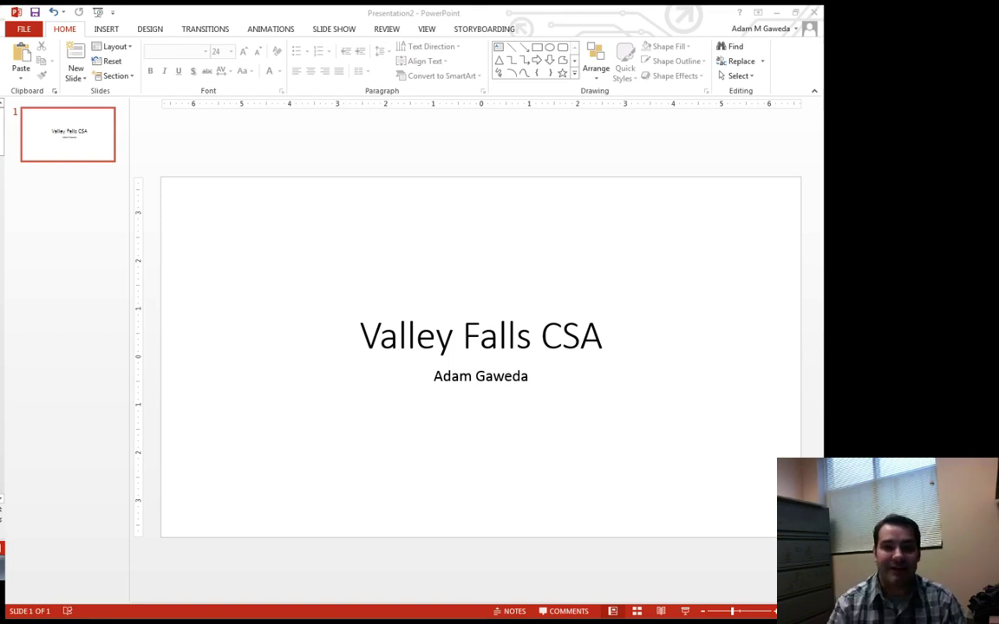
Insert a second slide after the Valley Falls CSA title slide and place the cursor in its title placeholder
click(75, 55)
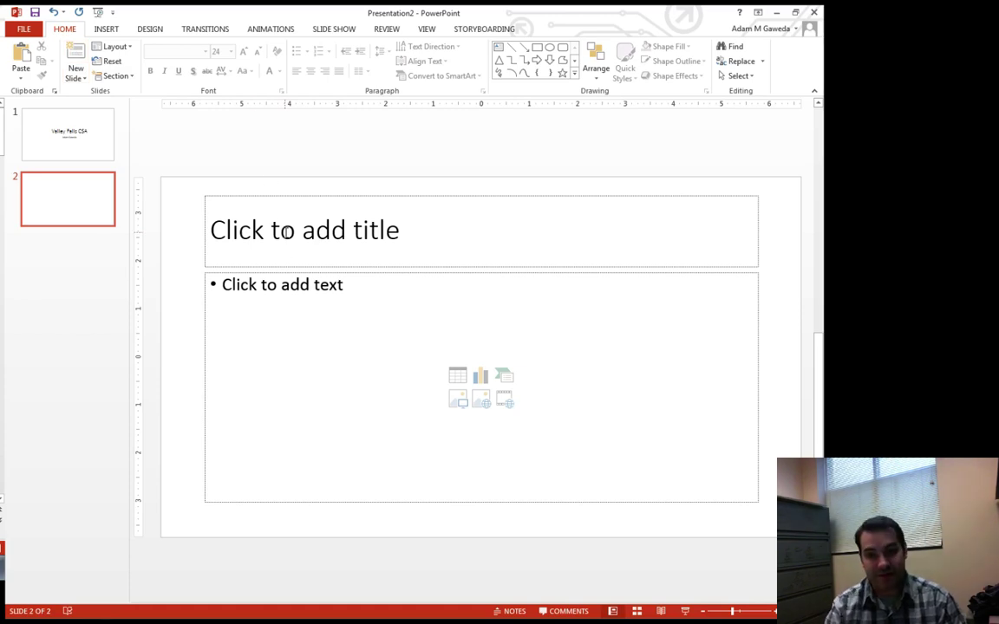
click(262, 323)
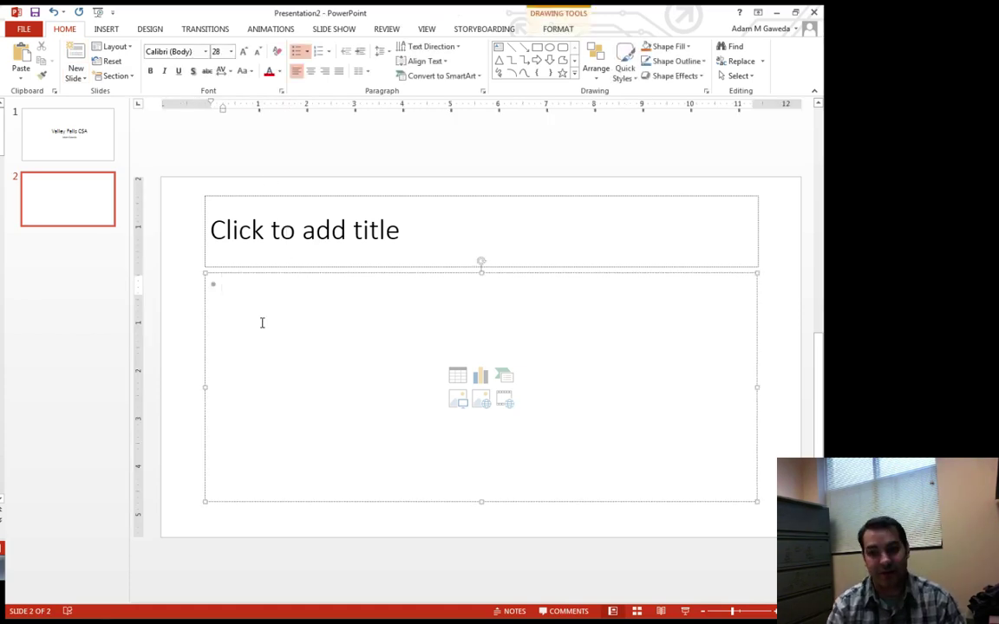
click(249, 230)
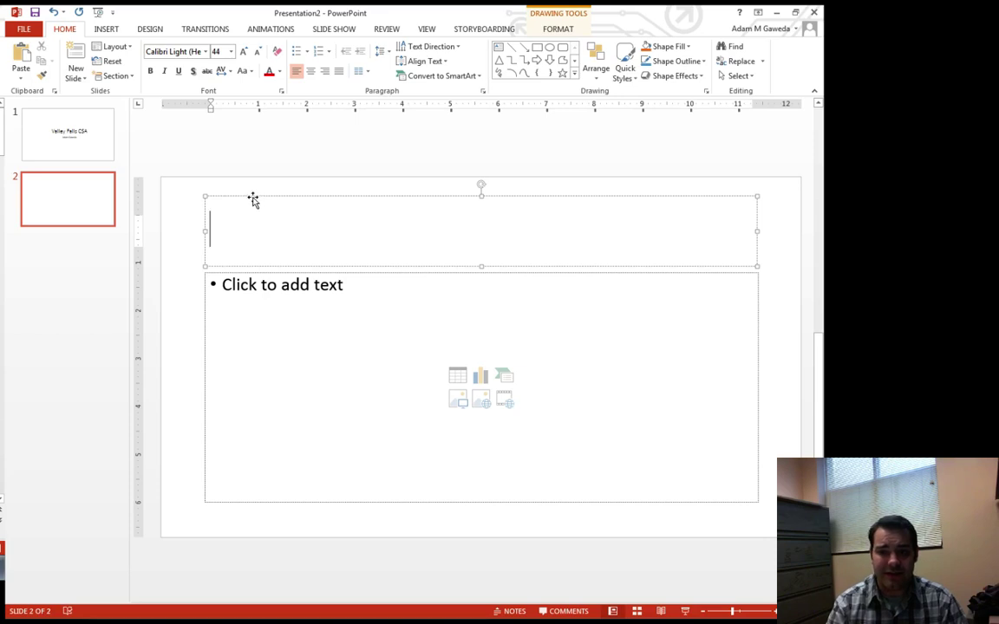
click(261, 148)
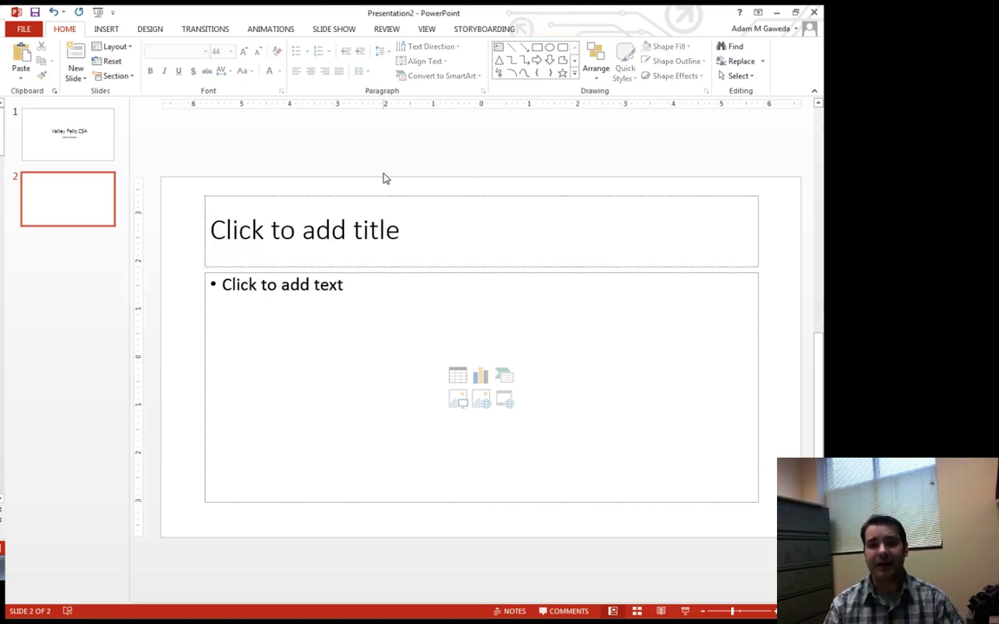
click(299, 237)
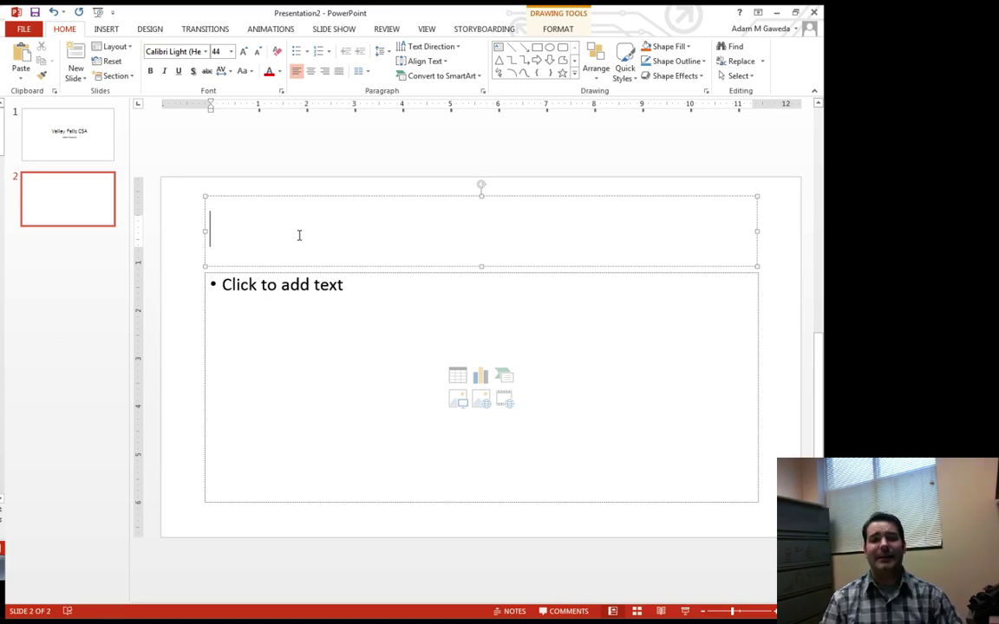
Title the second slide 'What is CSA?' and move into its body placeholder
text(What )
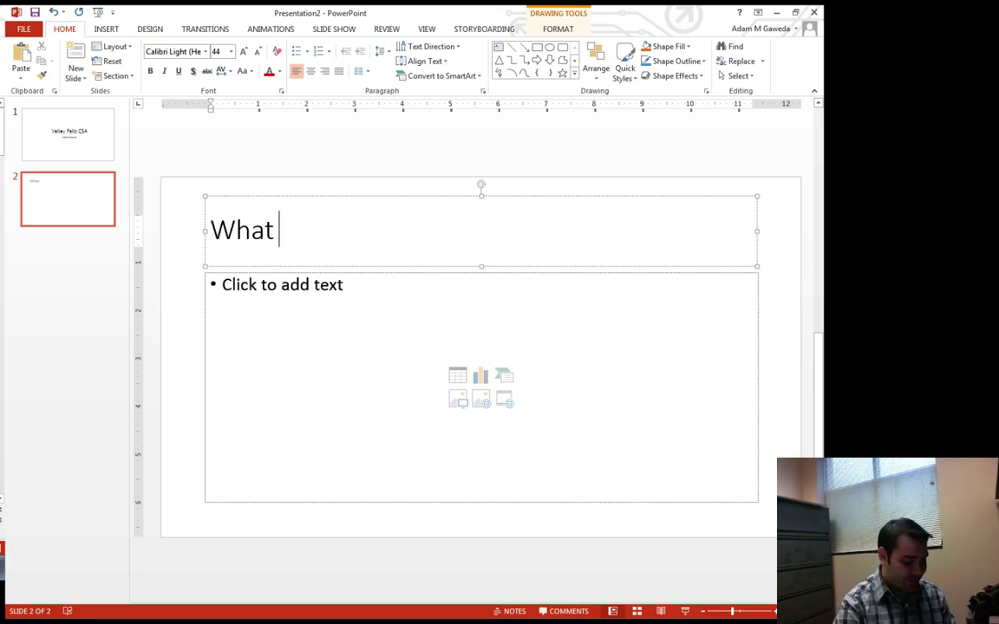
text(is CSA?)
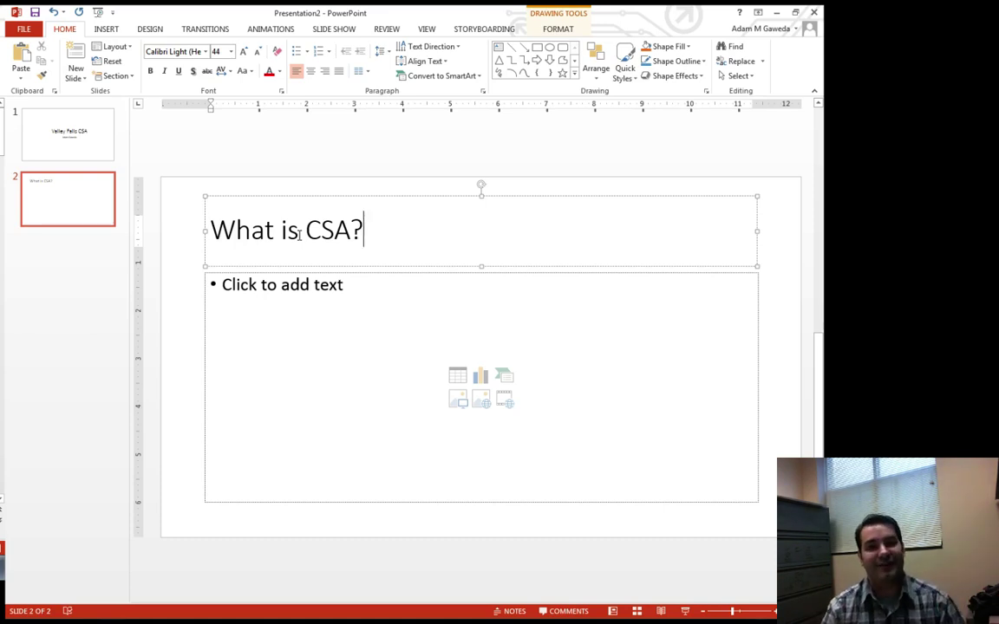
click(322, 308)
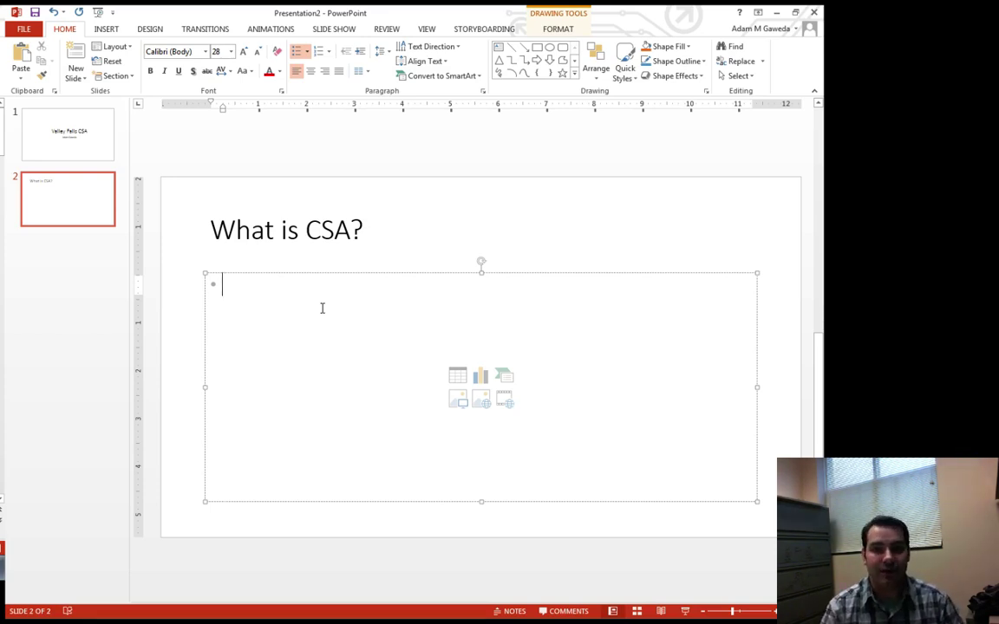
Enter three bullets in the body: Community, Supported and Agriculture
text(Community)
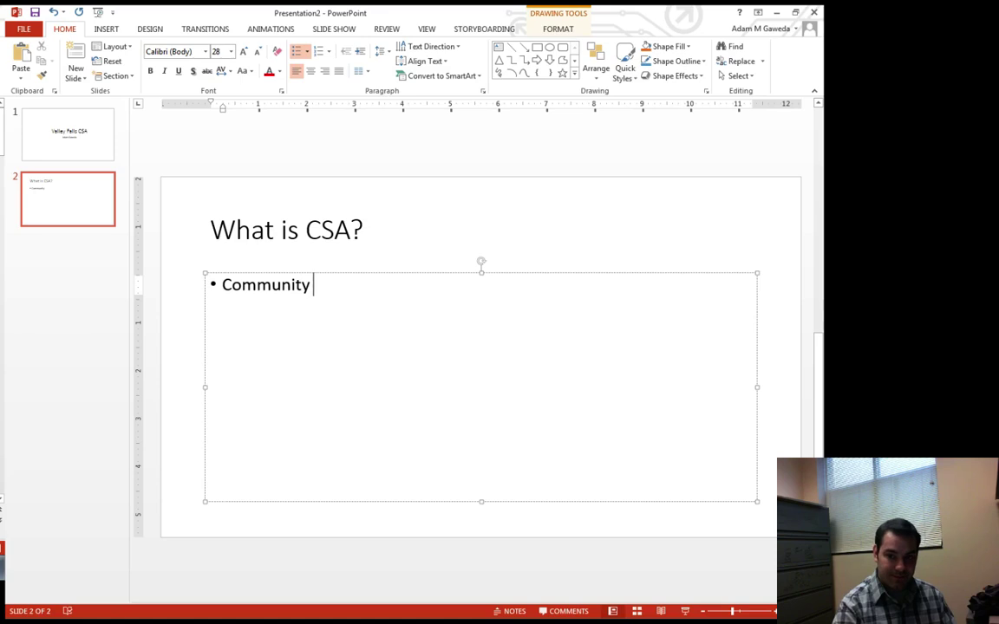
key(Return)
text(Supported)
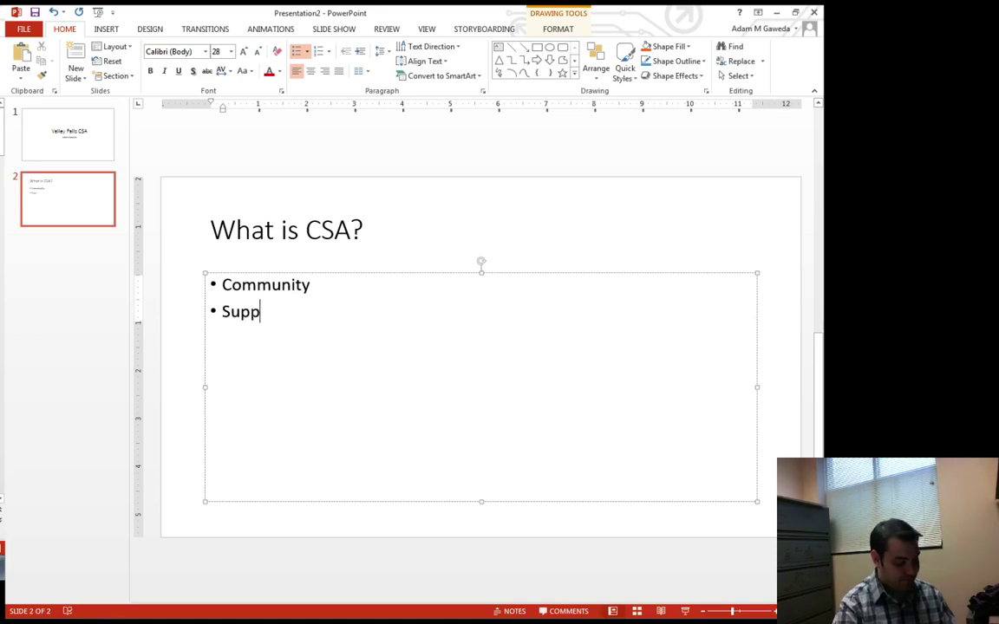
key(Return)
text(Agri)
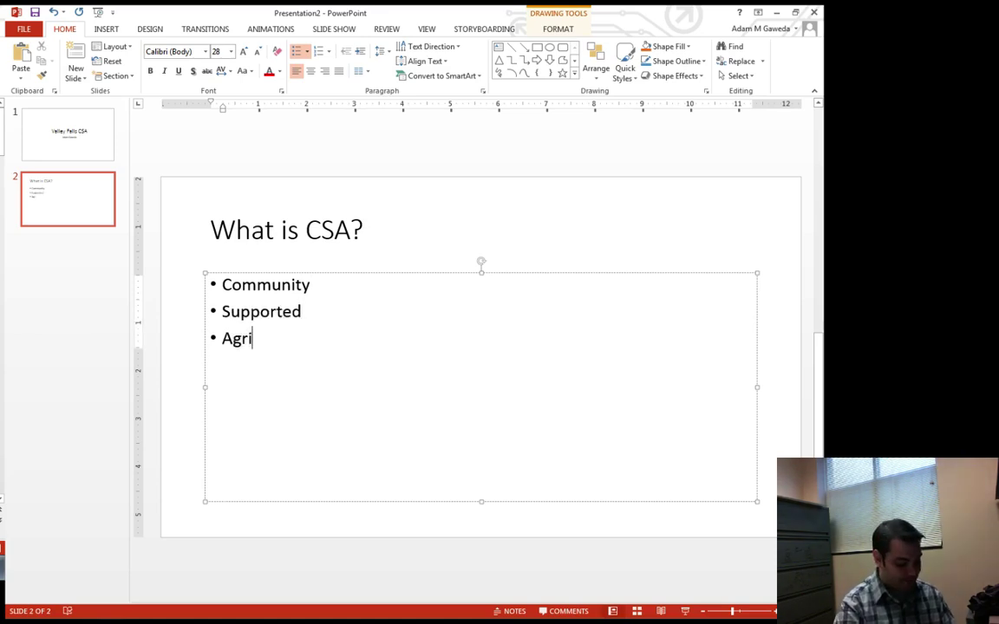
text(culture)
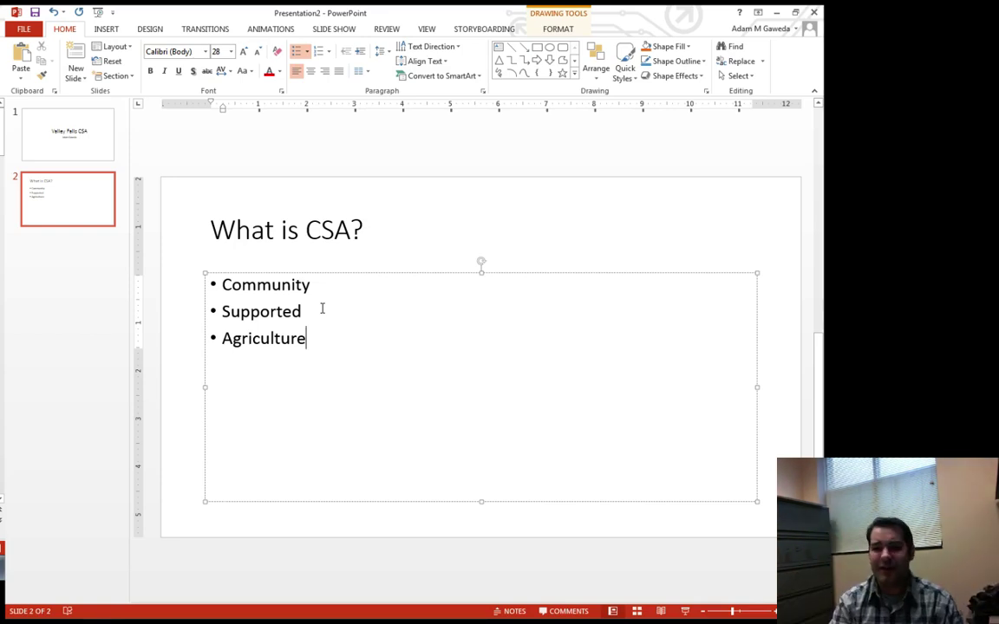
Select the three bullets and raise their font size from 28 pt to 54 pt
shift+click(212, 279)
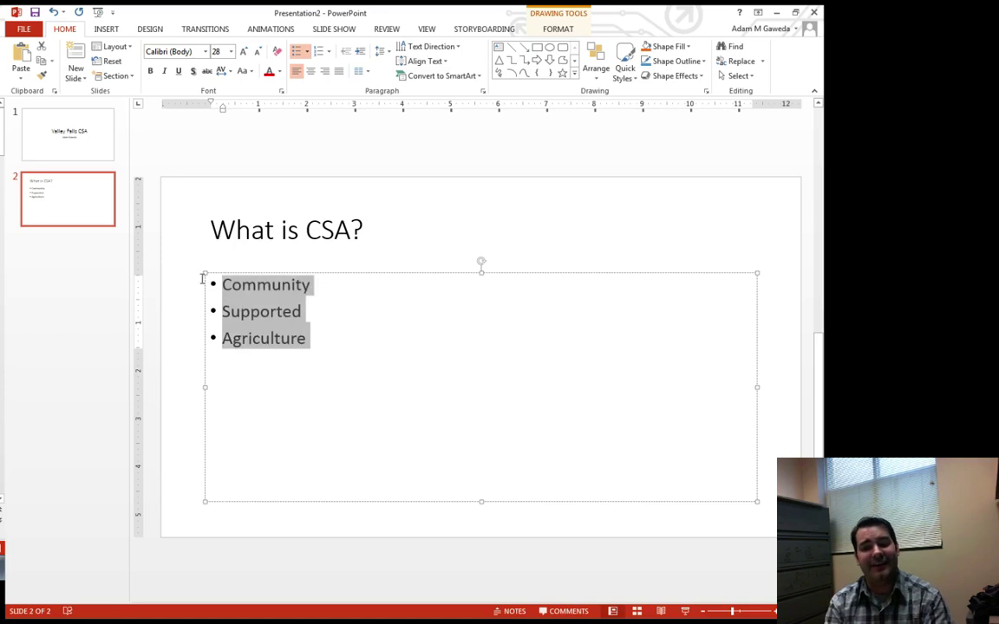
click(245, 58)
click(245, 58)
click(245, 58)
click(245, 58)
click(245, 58)
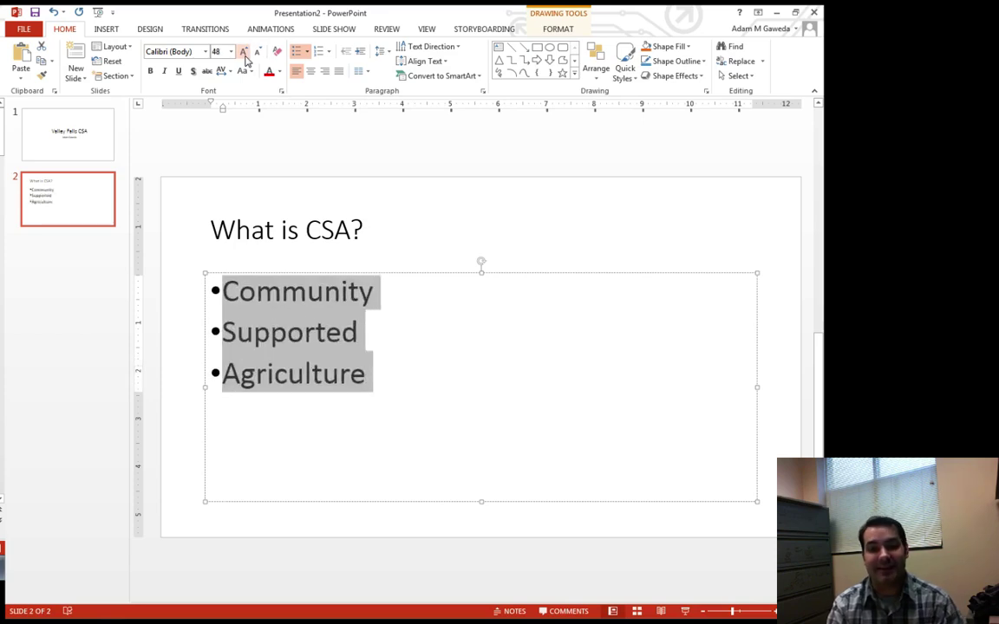
click(246, 58)
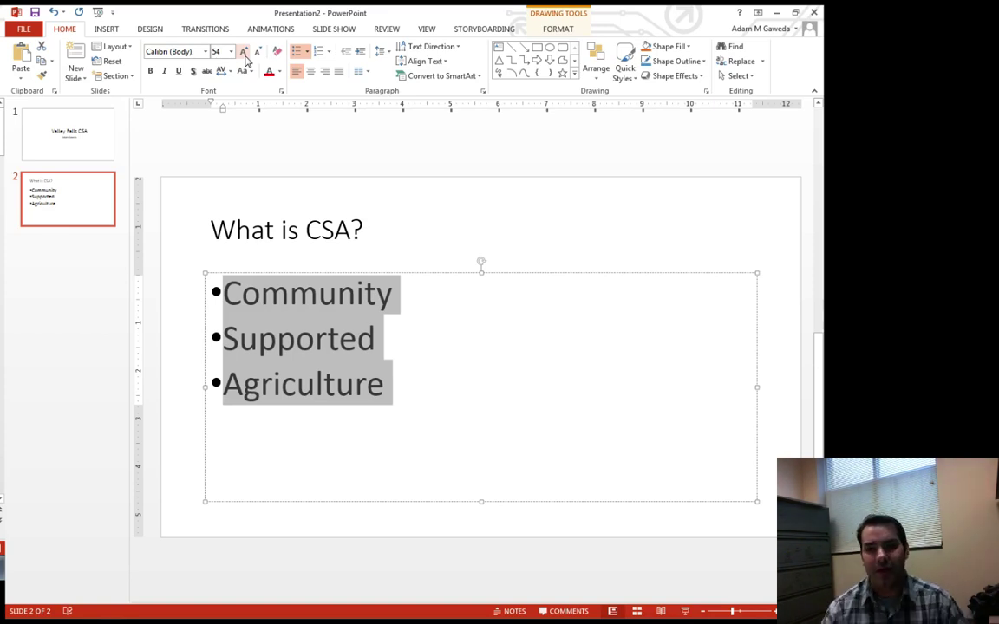
click(462, 171)
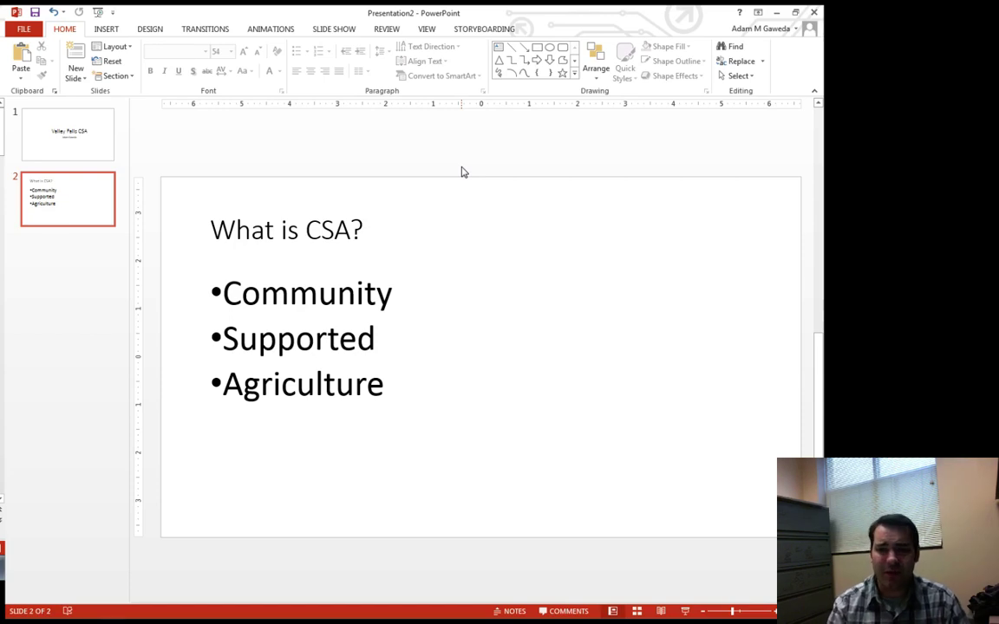
click(148, 30)
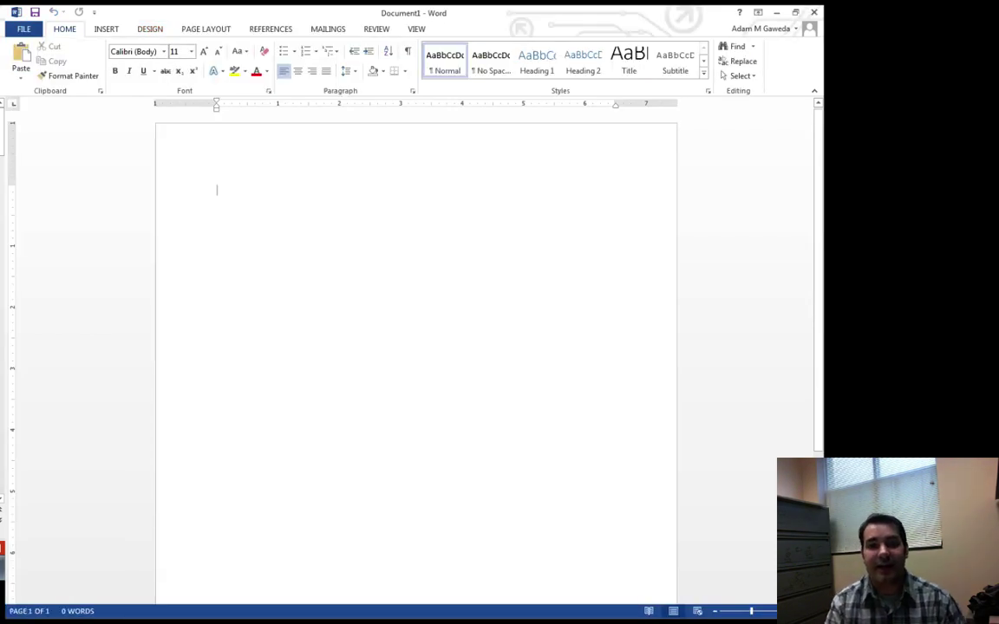
Apply a green document theme in Word and browse the style sets
key(alt+g)
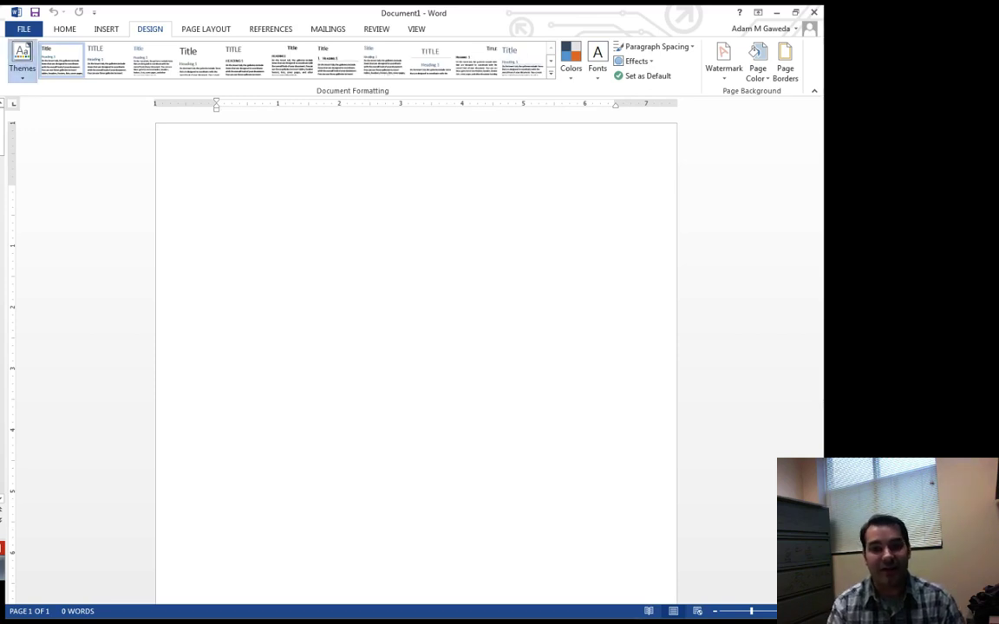
key(Return)
key(Right)
key(Right)
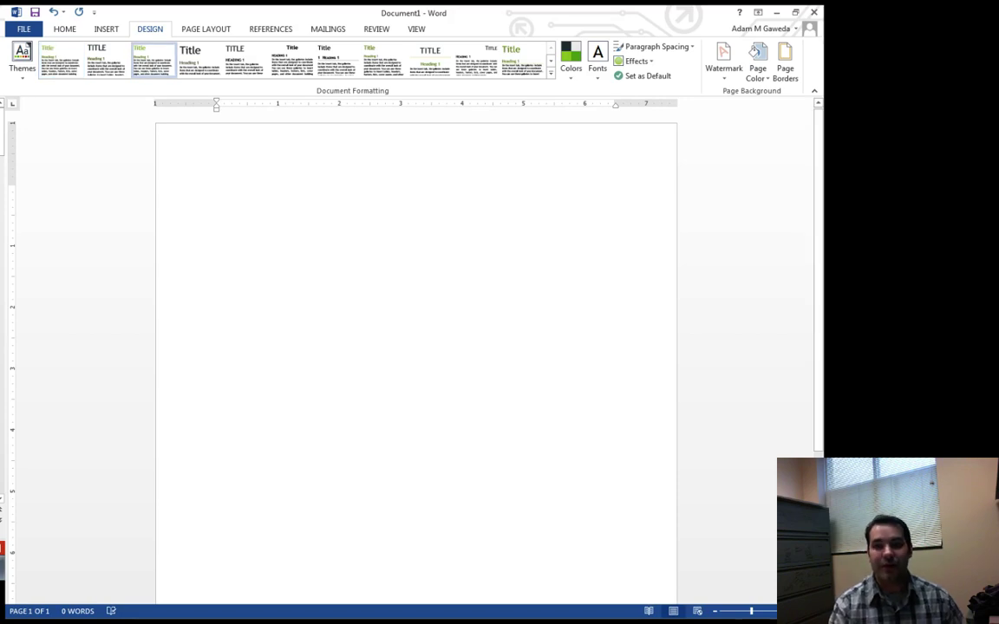
Type 'Title' as the first line in the Title style
key(alt+h)
key(Right)
key(Right)
key(Right)
key(Right)
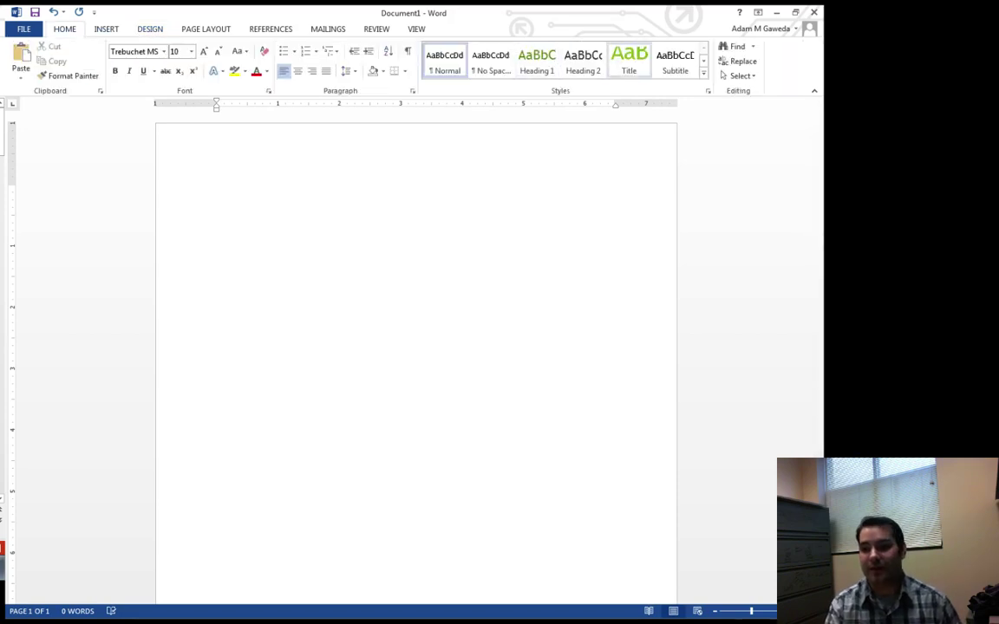
key(Return)
text(Title)
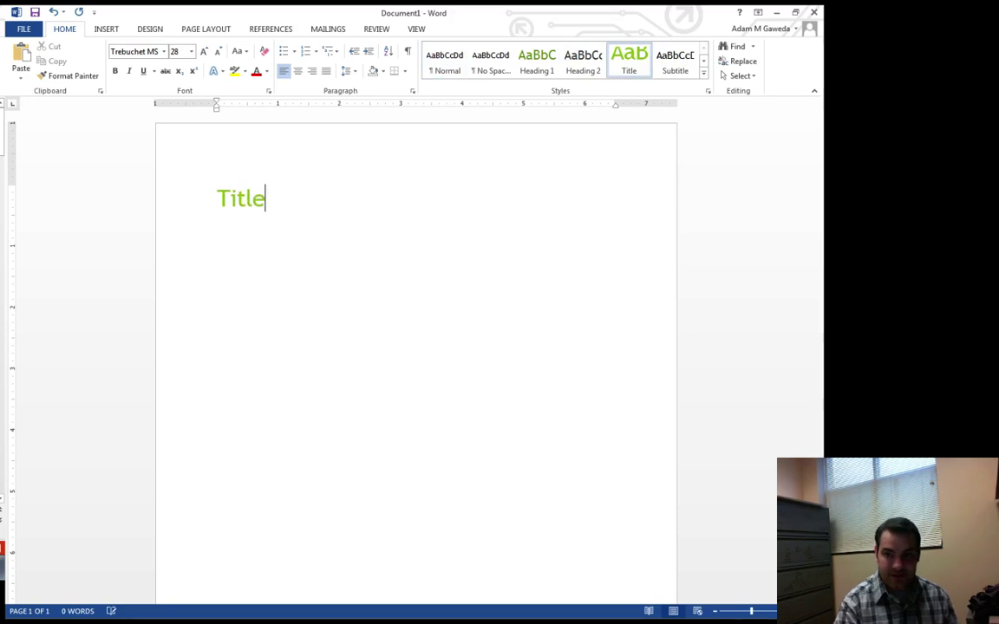
key(Return)
Add 'Heading 1' and 'Heading 2' lines in their matching heading styles
key(ctrl+alt+1)
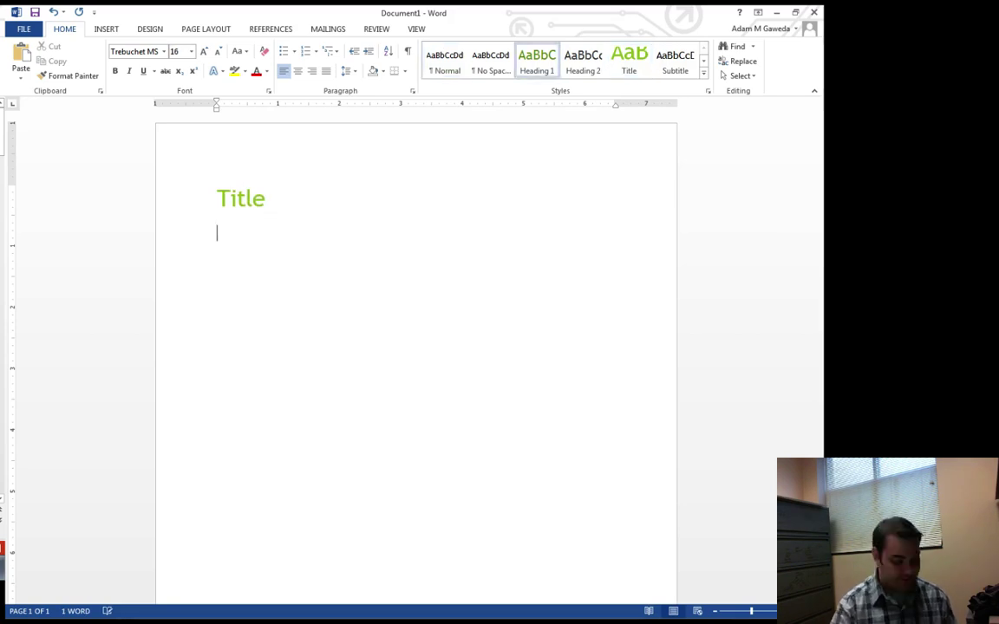
text(Heeading)
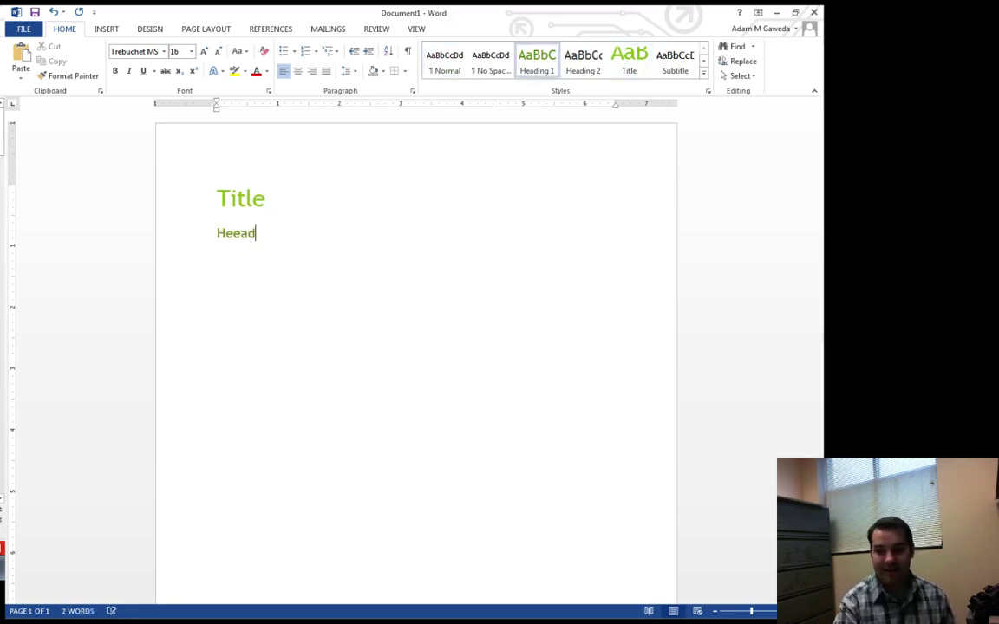
key(BackSpace)
key(BackSpace)
key(BackSpace)
text(ading)
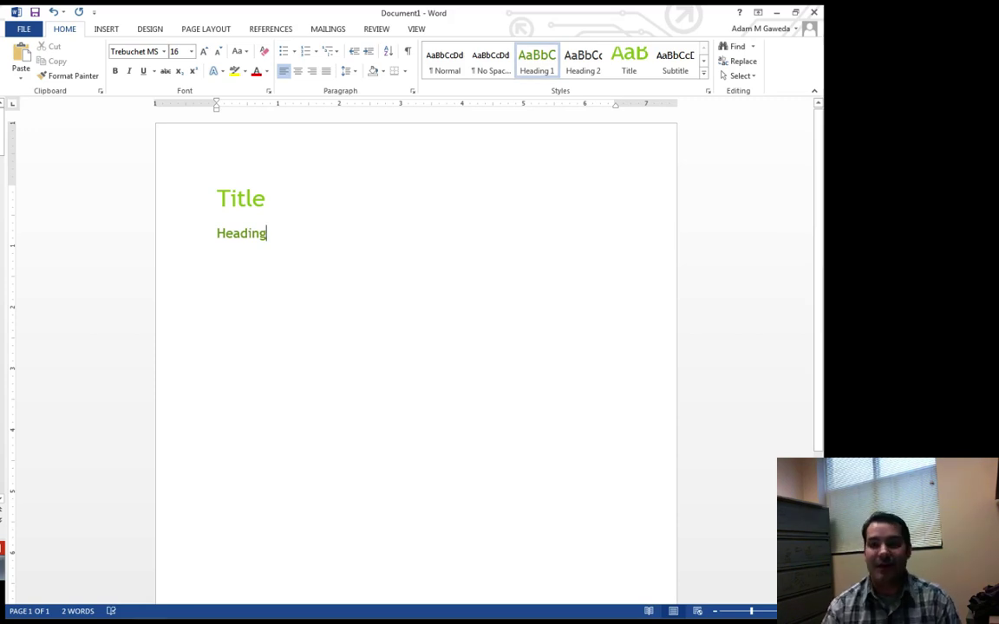
text( 1)
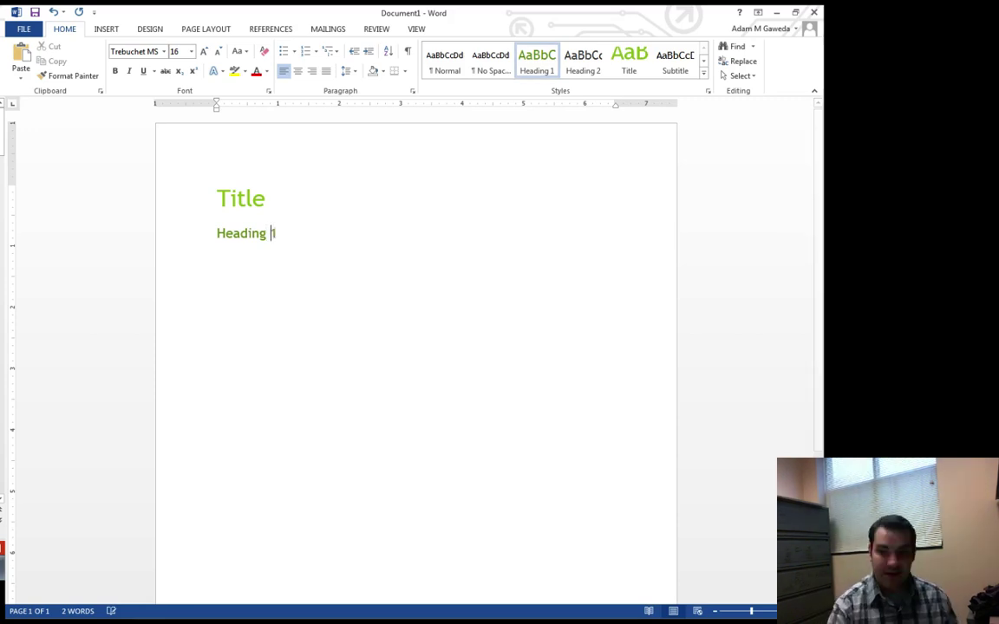
key(Return)
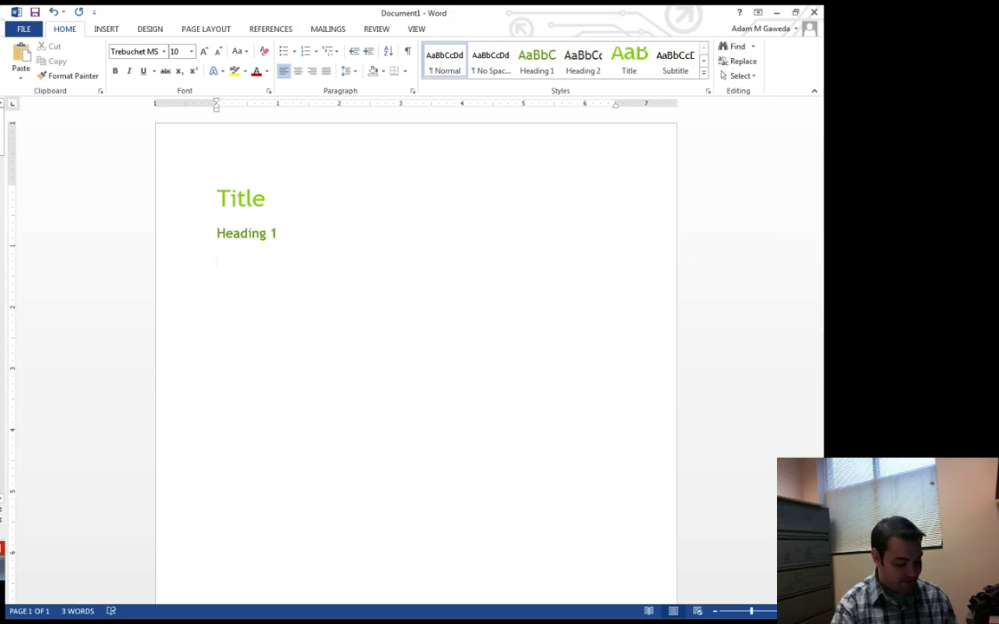
key(ctrl+alt+2)
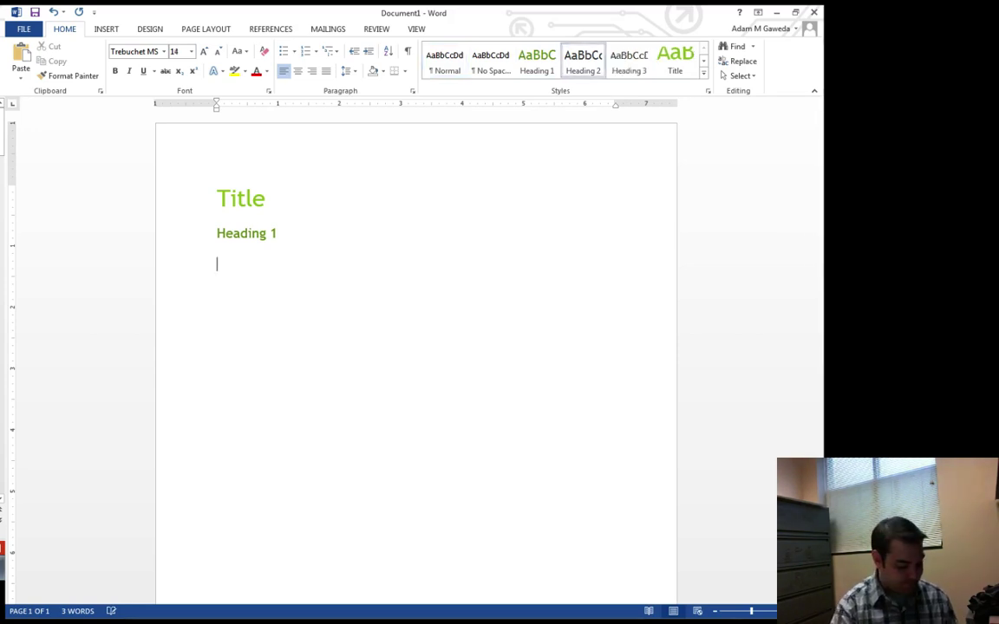
text(Heading 2)
key(Return)
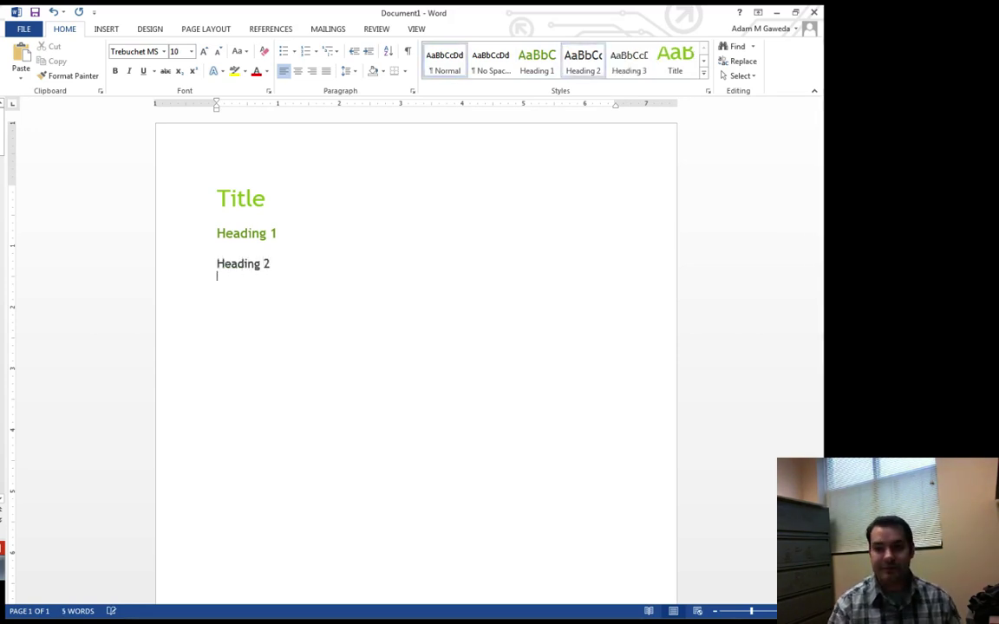
Apply a different style set to the headings, then close Word without saving
key(alt+g)
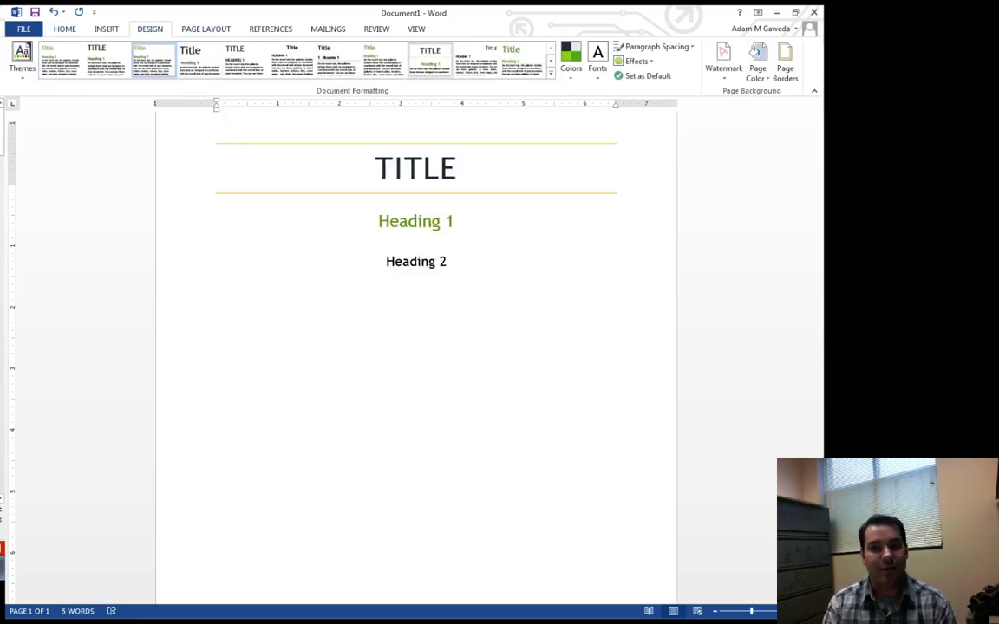
key(Return)
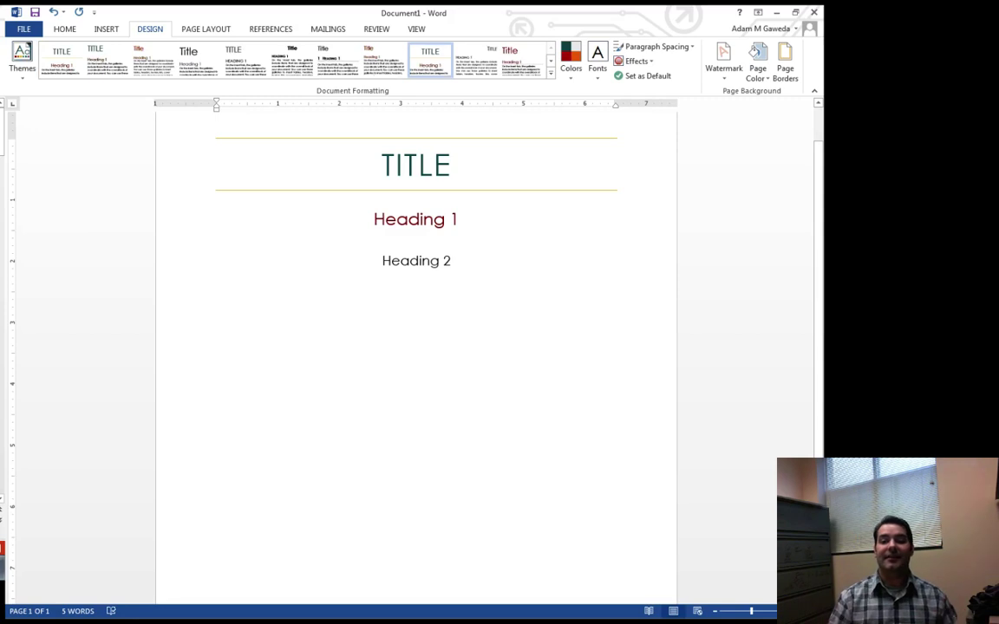
key(alt+F4)
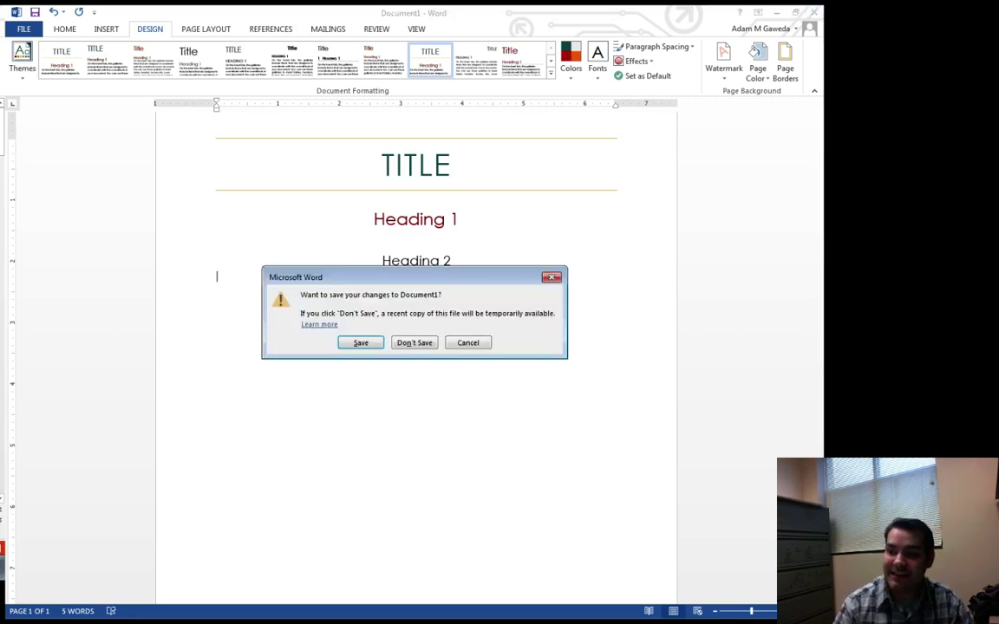
click(415, 346)
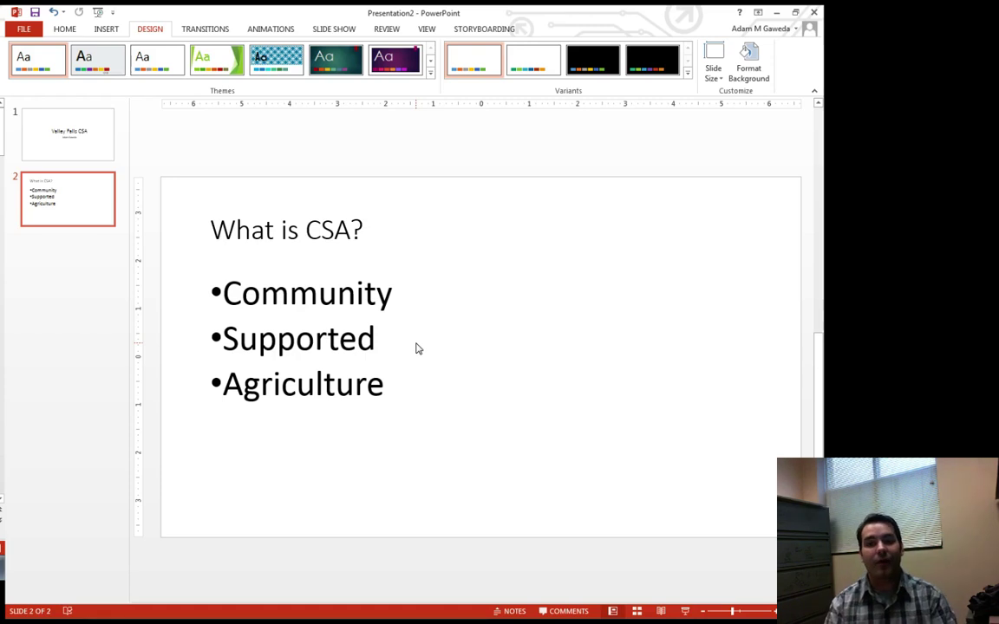
Apply the Ion theme to the deck, then revert both slides to the plain white Office theme
click(430, 72)
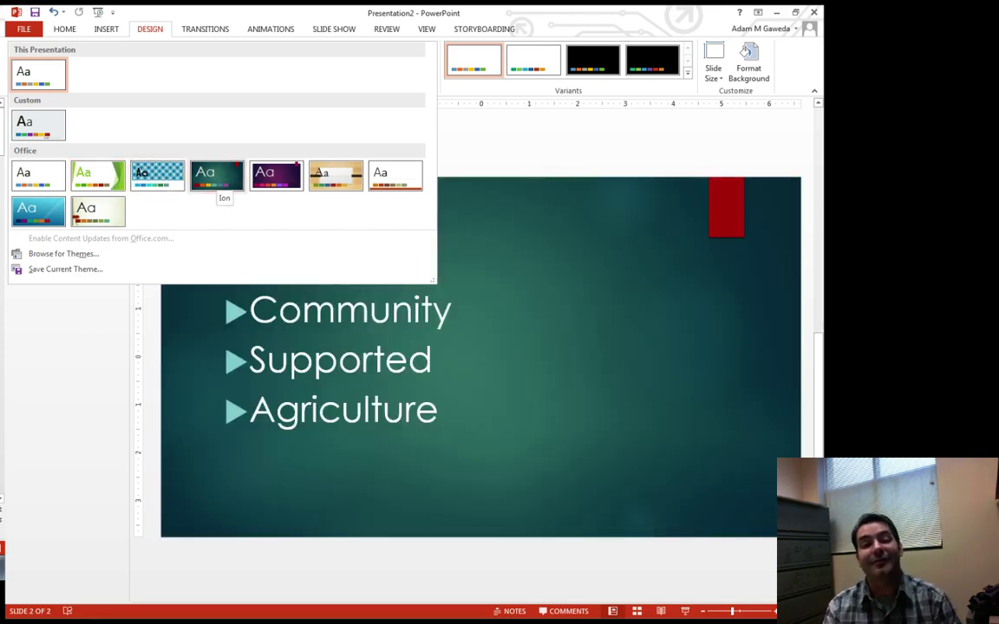
click(217, 176)
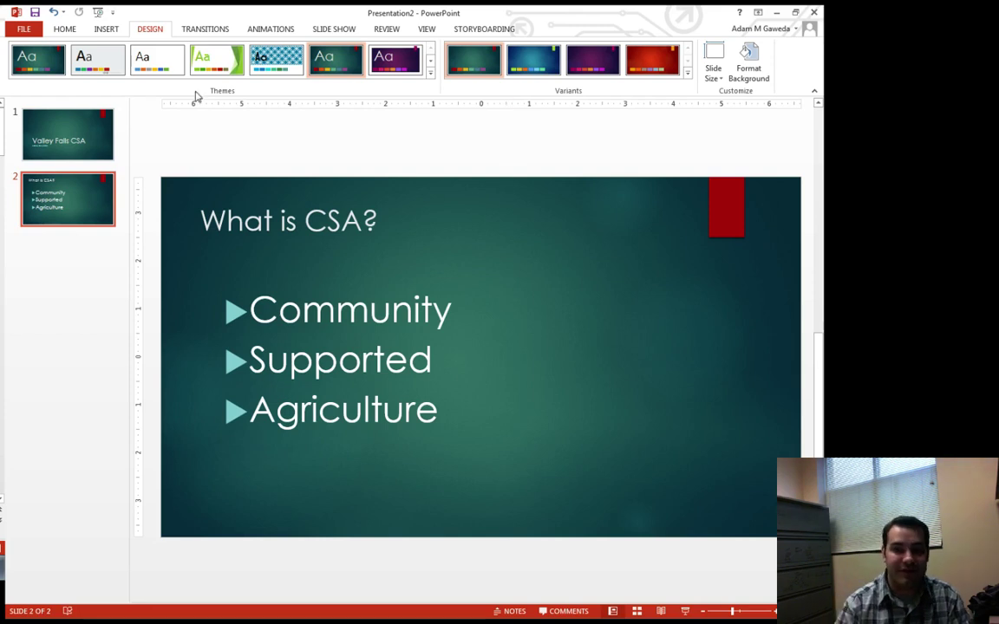
click(97, 149)
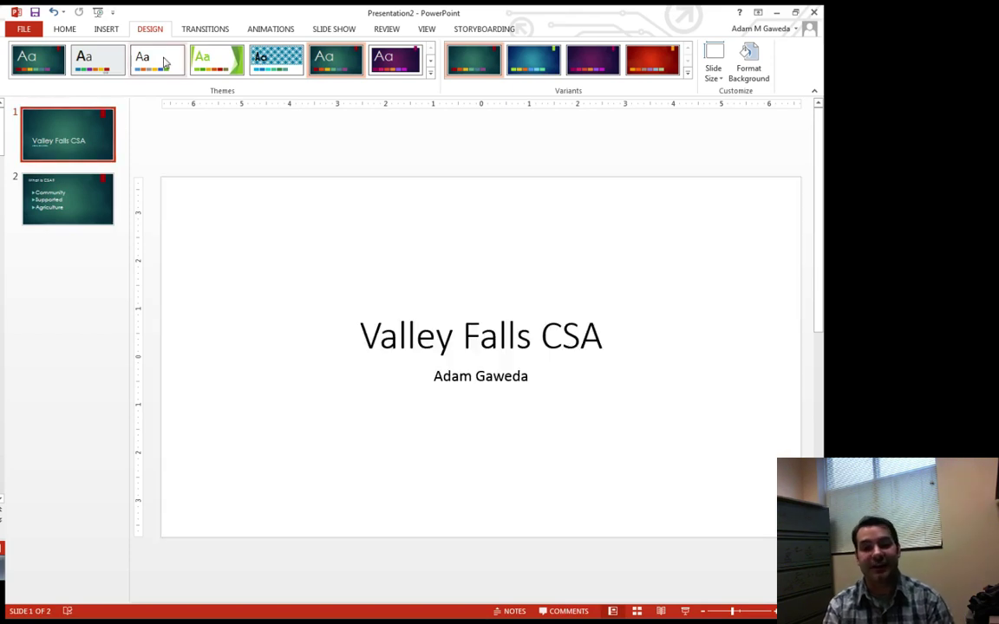
click(164, 61)
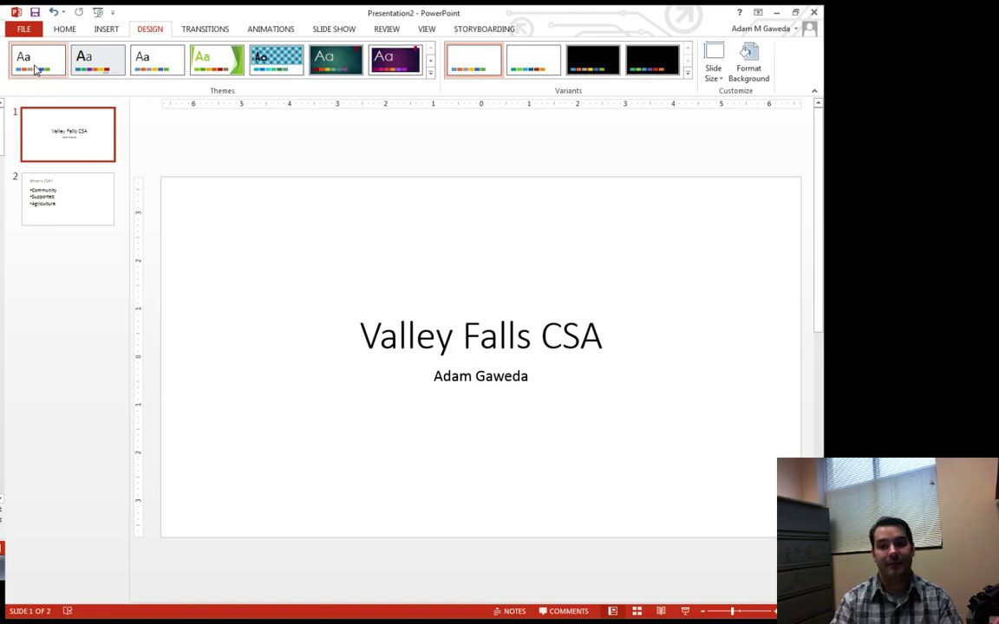
Reapply the Ion theme and switch it to the blue, then the red colour variant
click(323, 63)
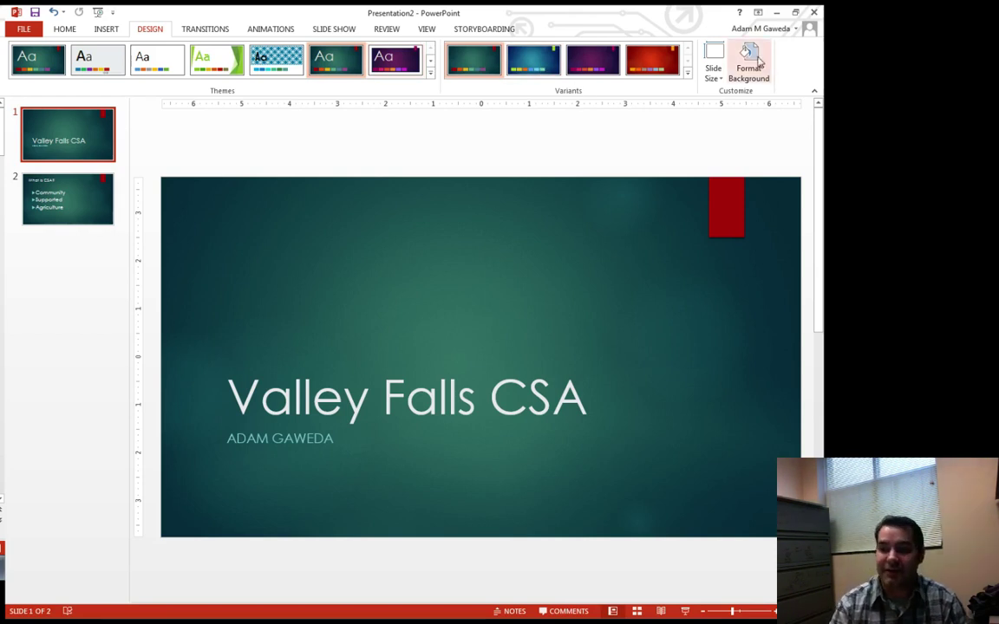
click(687, 73)
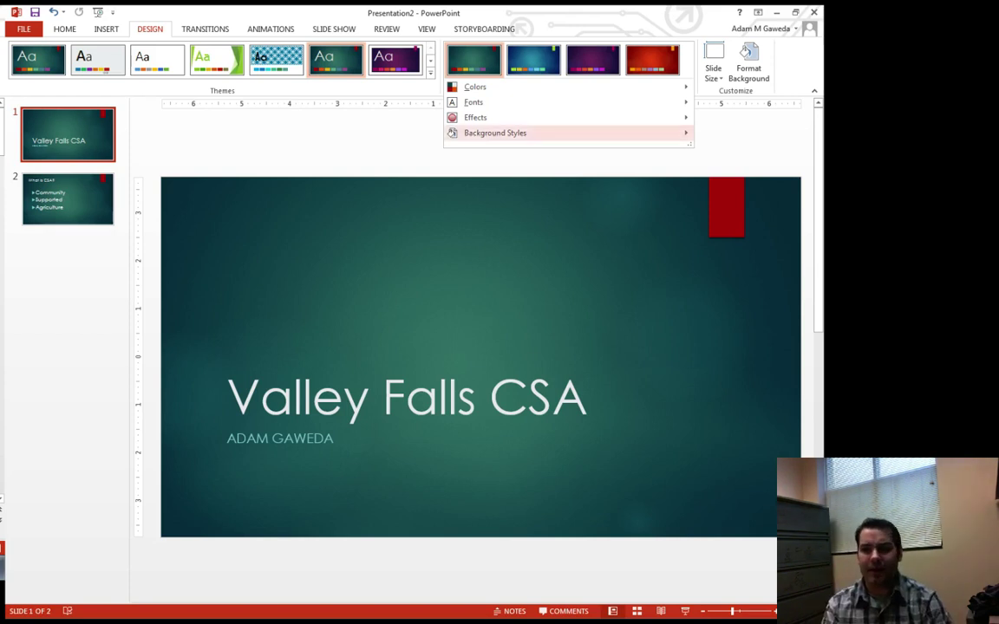
click(534, 59)
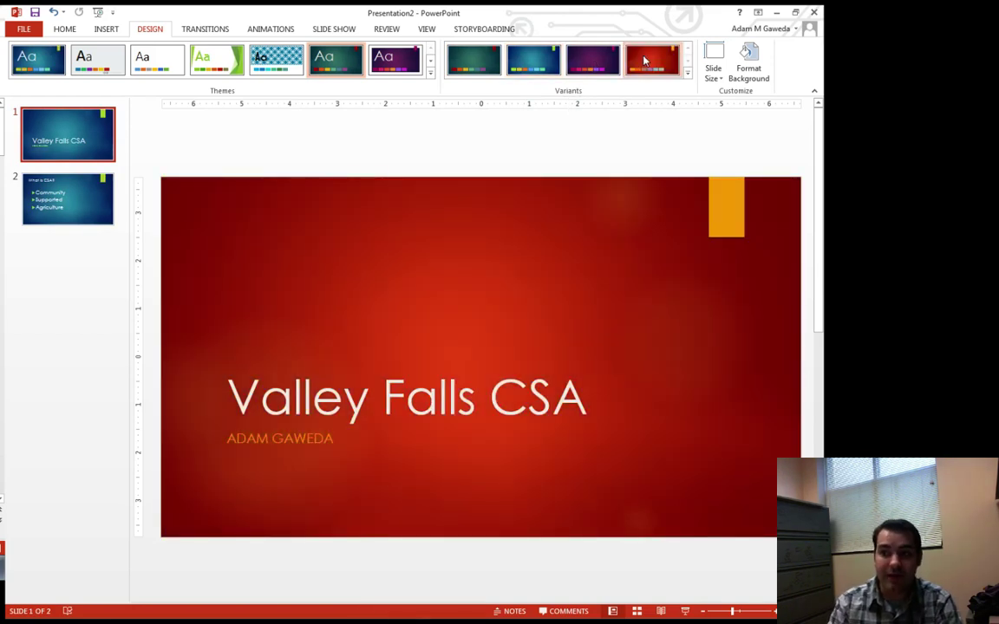
click(654, 65)
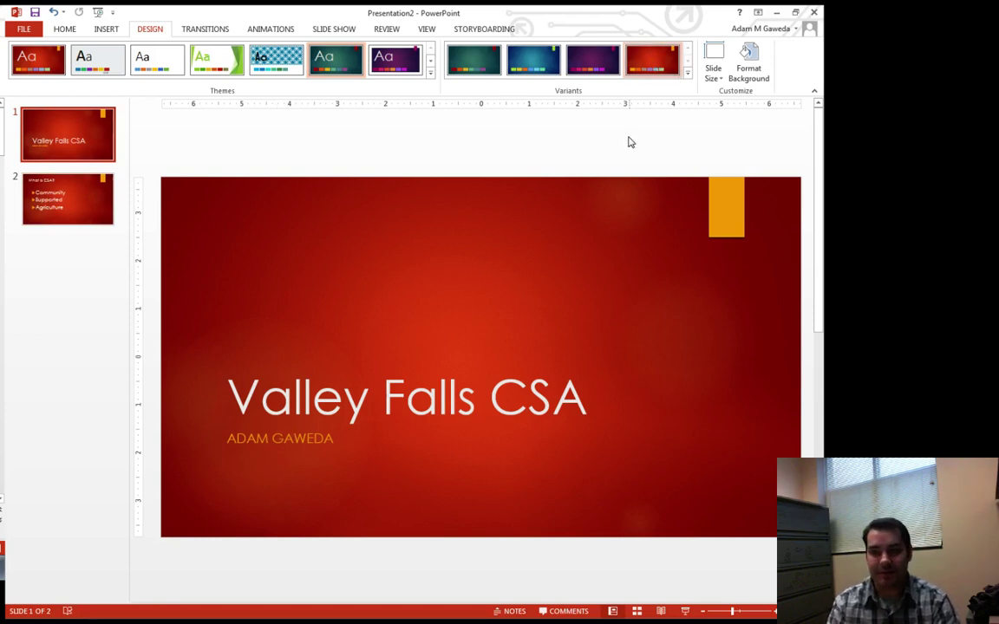
click(687, 73)
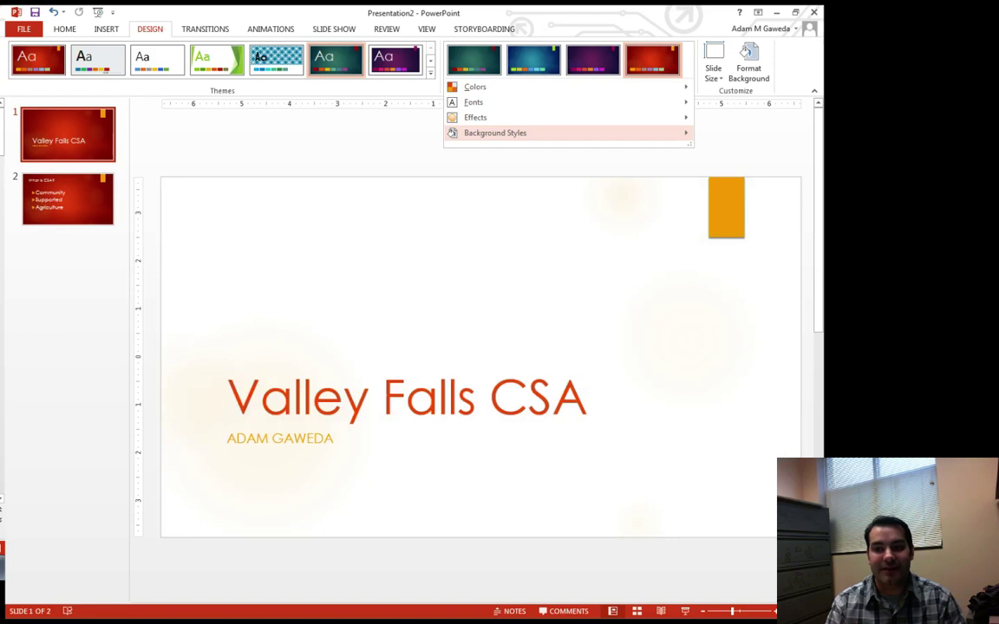
click(406, 94)
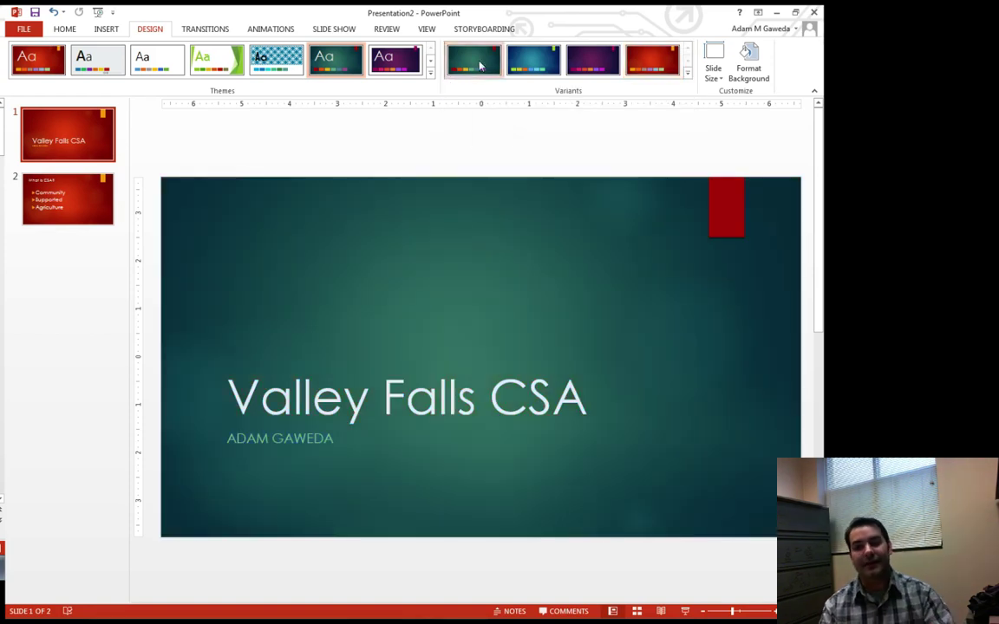